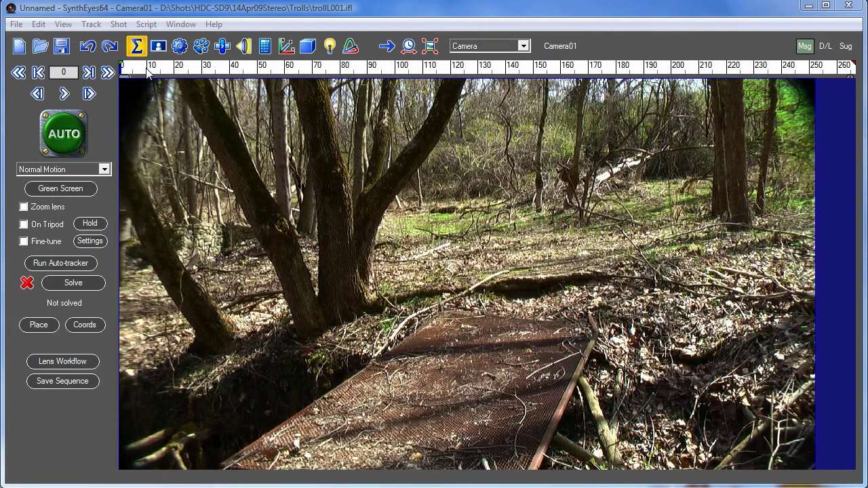
- Preview the shot, run the full automatic tracking and solve, and accept the solver results
left_click_drag(150, 67, 272, 68)
left_click(60, 133)
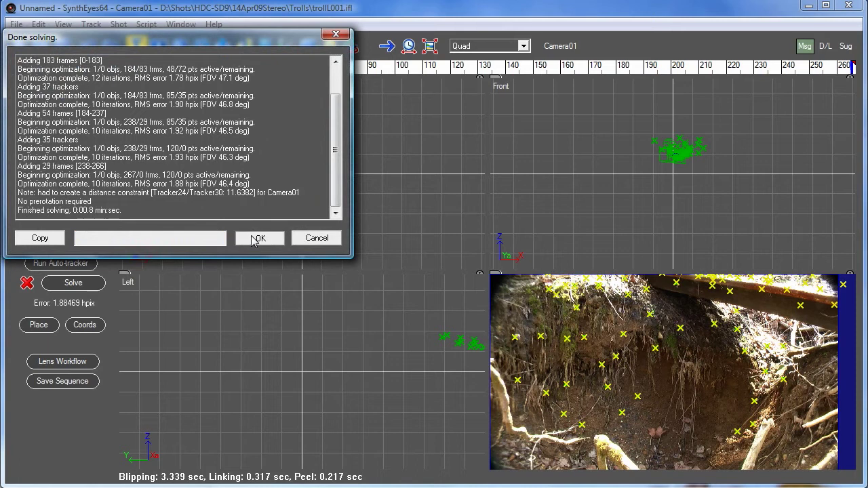
left_click(255, 237)
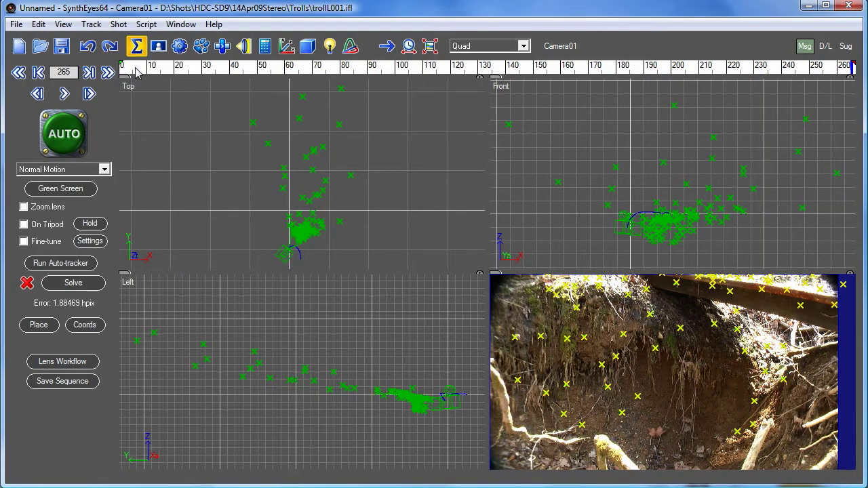
- Switch from the quad layout to the single Camera view, scrub through the solved shot and return to frame 0
left_click(167, 67)
left_click(523, 45)
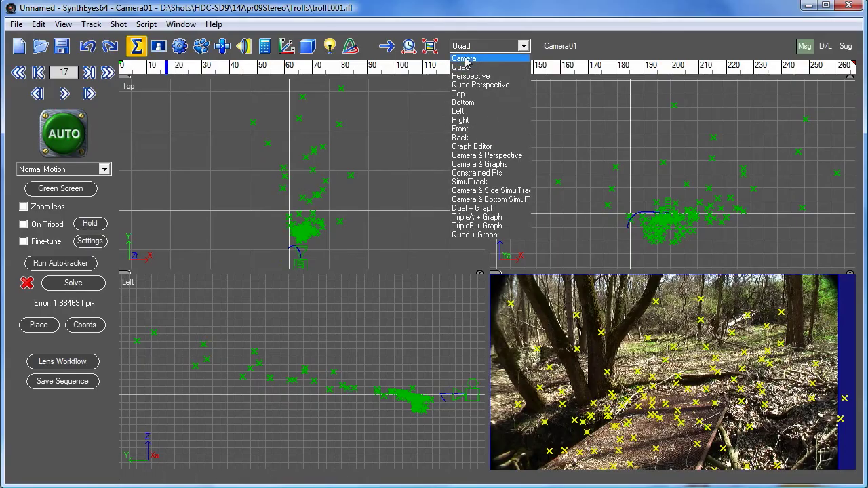
left_click(465, 59)
left_click_drag(427, 66, 114, 108)
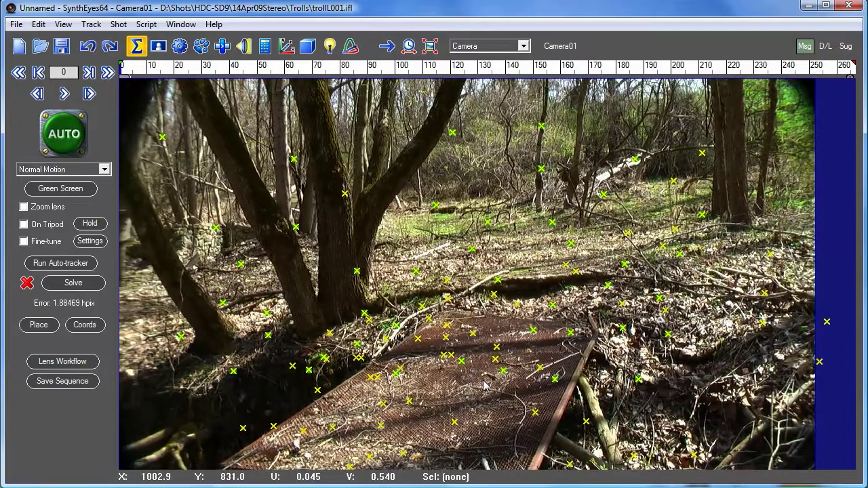
- Place a supervised tracker on the light twig on the bridge at frame 0, keyed every 12 frames, and fine-tune its position
left_click(202, 47)
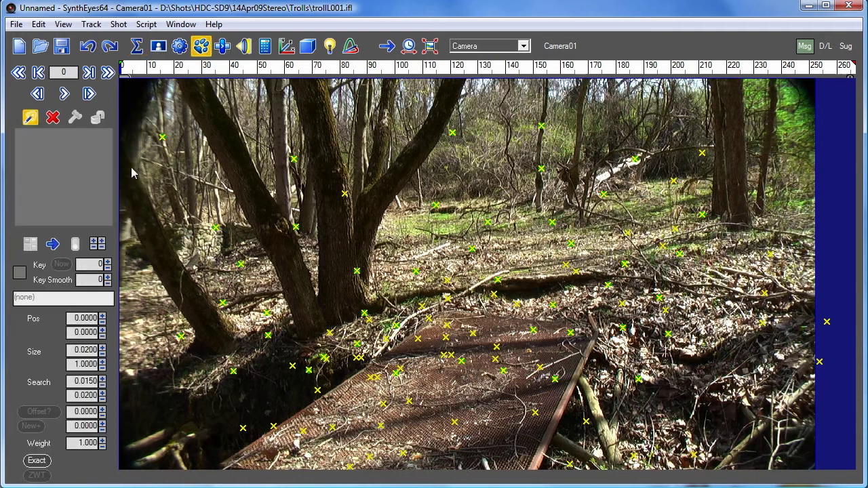
left_click(481, 376)
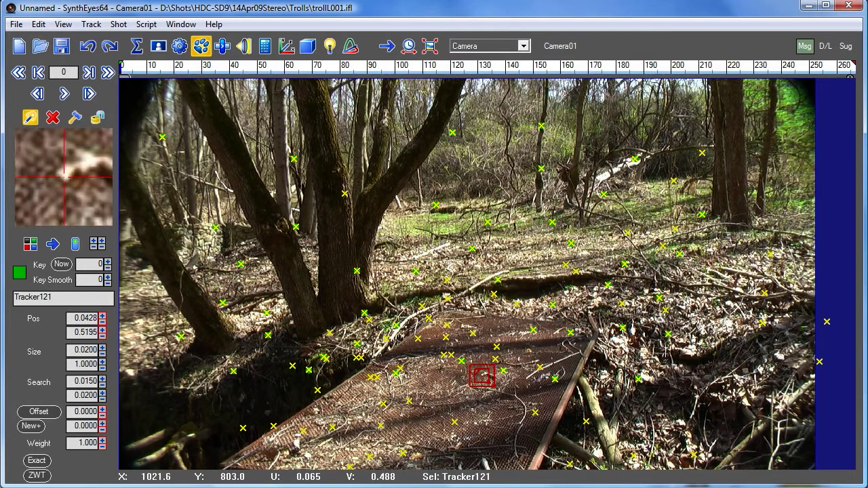
left_click_drag(489, 369, 491, 364)
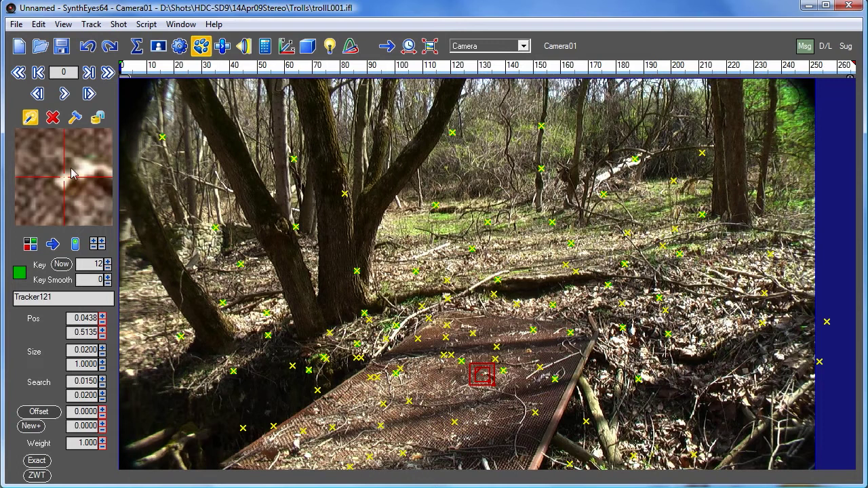
- Track the twig forward to frame 52 and correct the tracker's position at frame 48
scroll(51, 173, "down", 4)
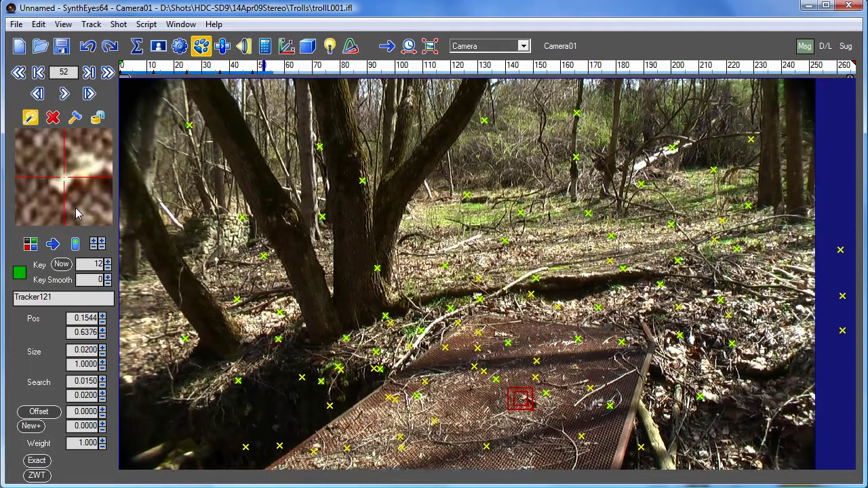
scroll(76, 213, "up", 4)
left_click_drag(78, 215, 77, 218)
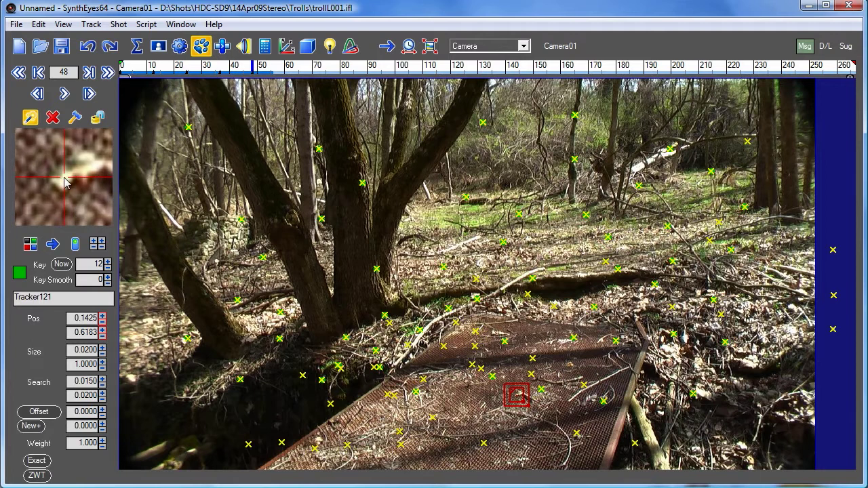
- Continue tracking the twig through frame 74, correcting the tracker's position at frames 60 and 72
scroll(64, 178, "down", 13)
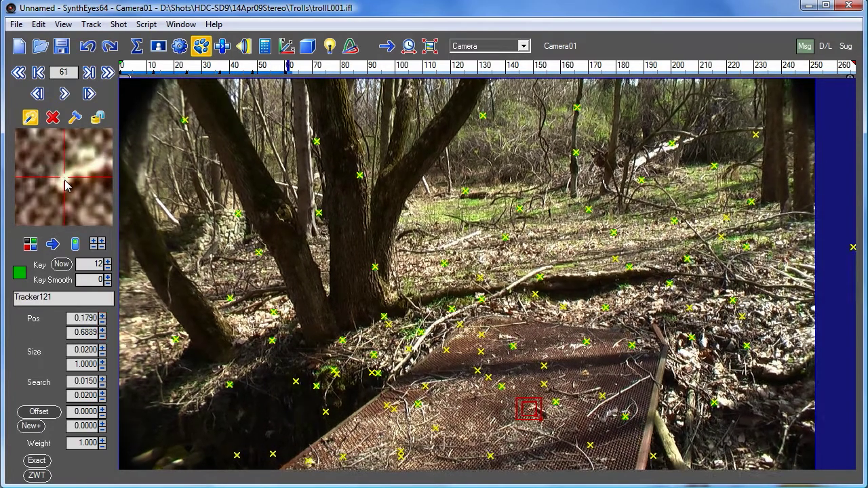
key("Left")
left_click_drag(72, 184, 73, 187)
scroll(73, 188, "down", 11)
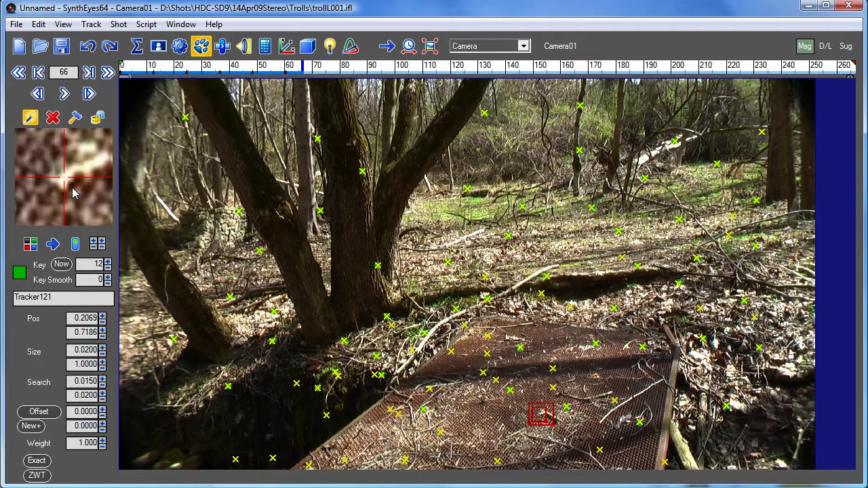
scroll(72, 193, "down", 3)
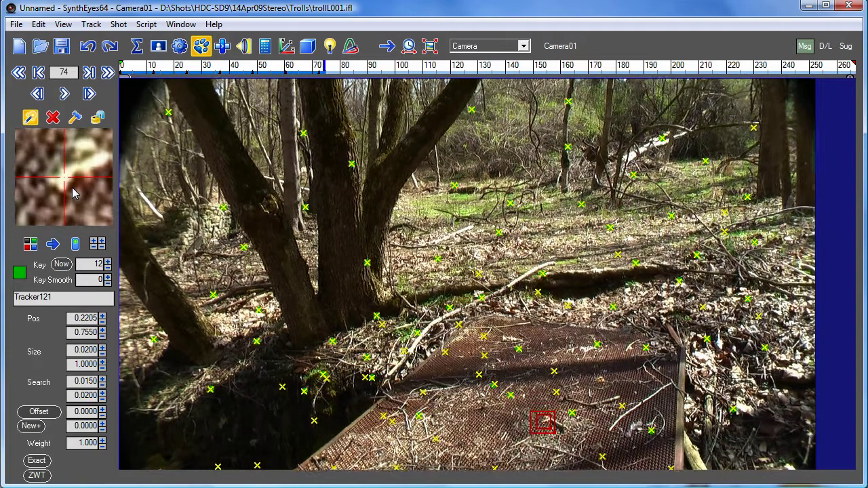
scroll(72, 193, "up", 2)
left_click_drag(72, 194, 74, 189)
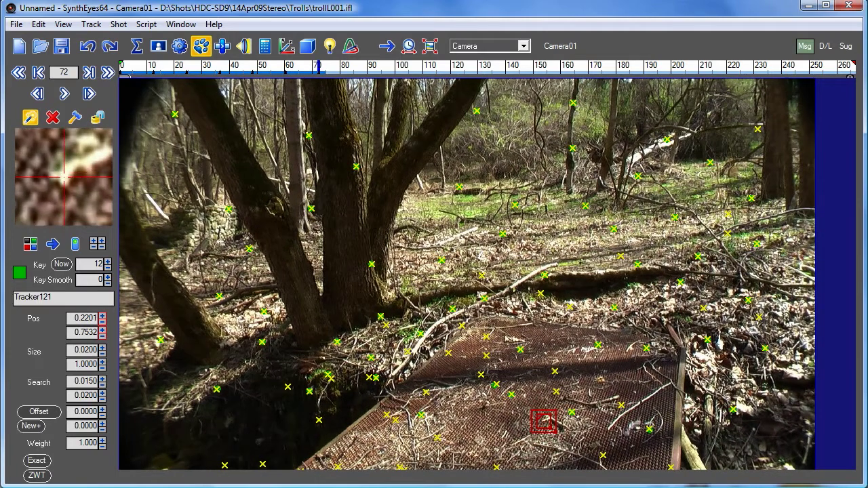
- Track the twig until it leaves the image near frame 111, and inspect frame 155 and the tracking options for picking it up again
key("ctrl+f")
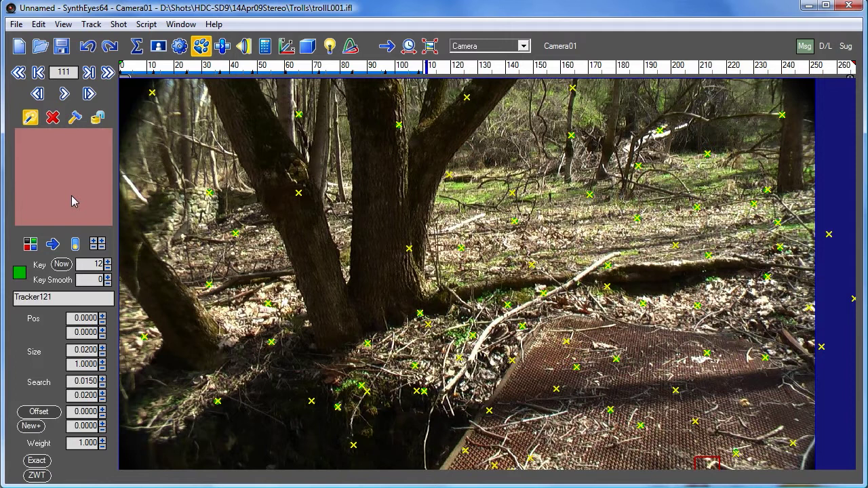
scroll(411, 242, "down", 3)
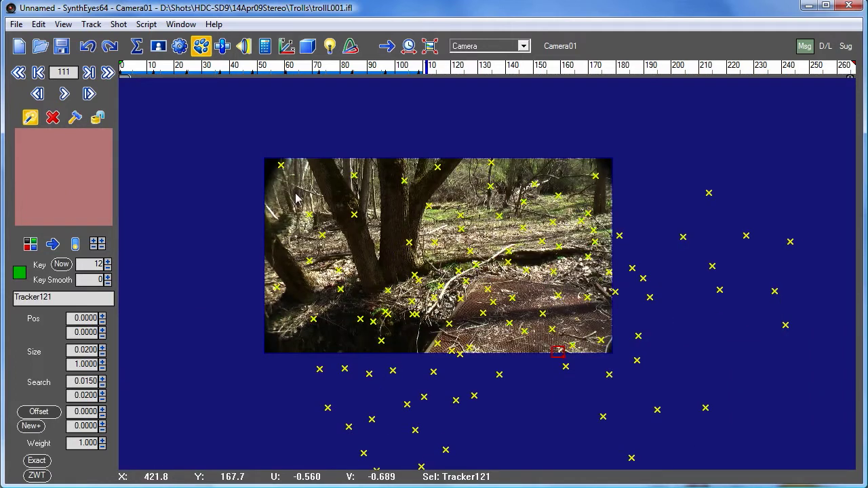
scroll(75, 177, "down", 1)
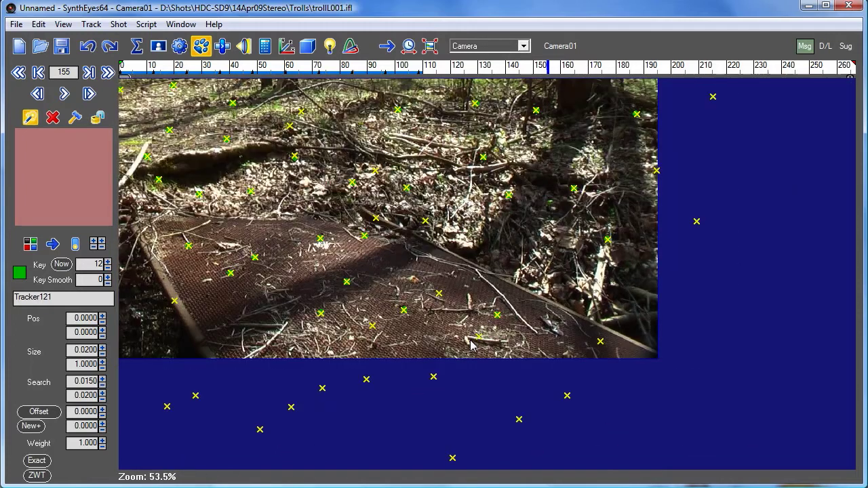
scroll(471, 346, "down", 1)
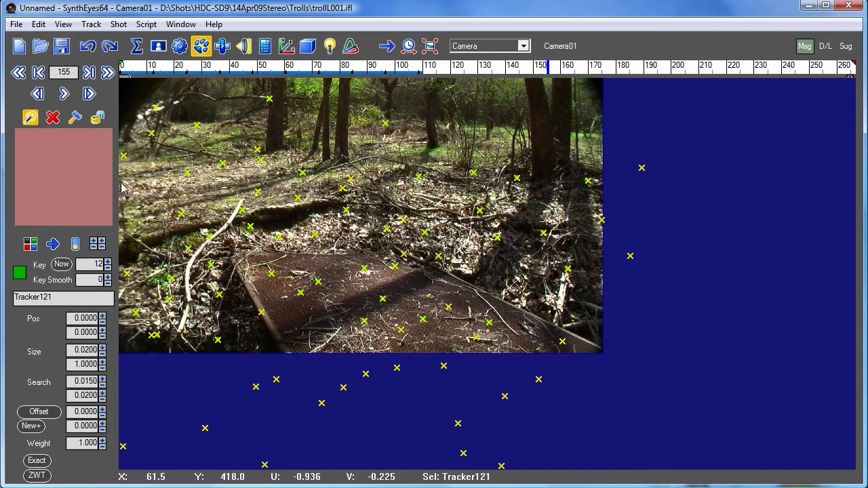
left_click(91, 24)
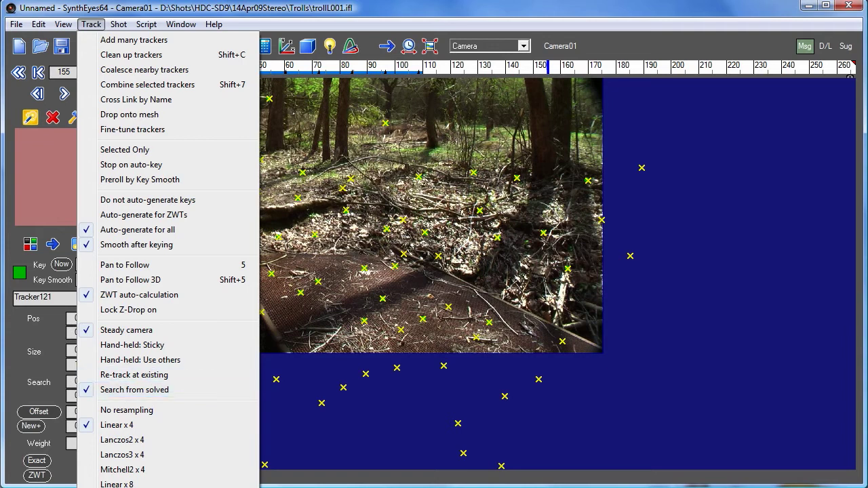
left_click(316, 6)
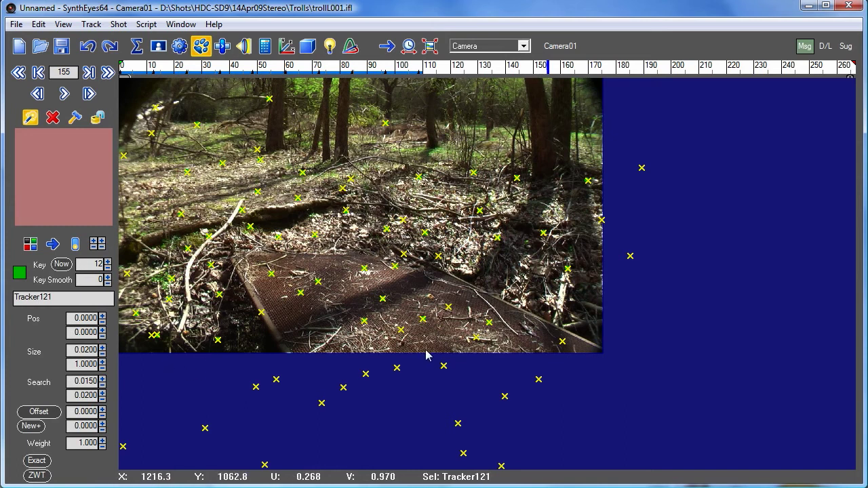
- Make the twig tracker zero-weighted at frame 156 and check its predicted location back to frame 146
left_click(503, 66)
left_click_drag(503, 66, 551, 66)
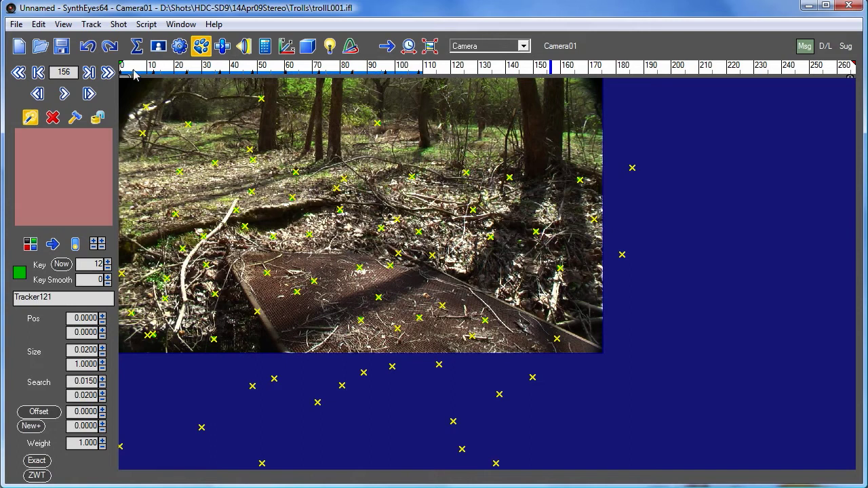
left_click(38, 476)
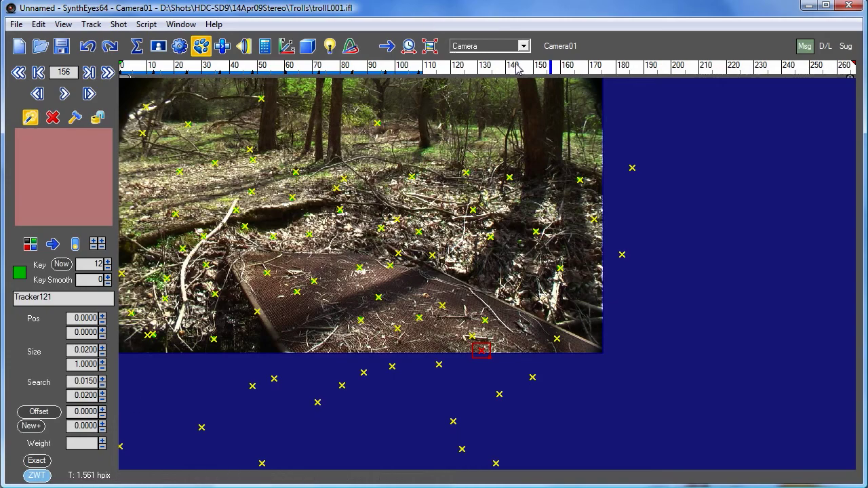
mouse_move(522, 68)
left_mouse_down()
mouse_move(508, 65)
mouse_move(561, 65)
mouse_move(379, 65)
mouse_move(415, 55)
mouse_move(535, 59)
mouse_move(523, 60)
left_mouse_up()
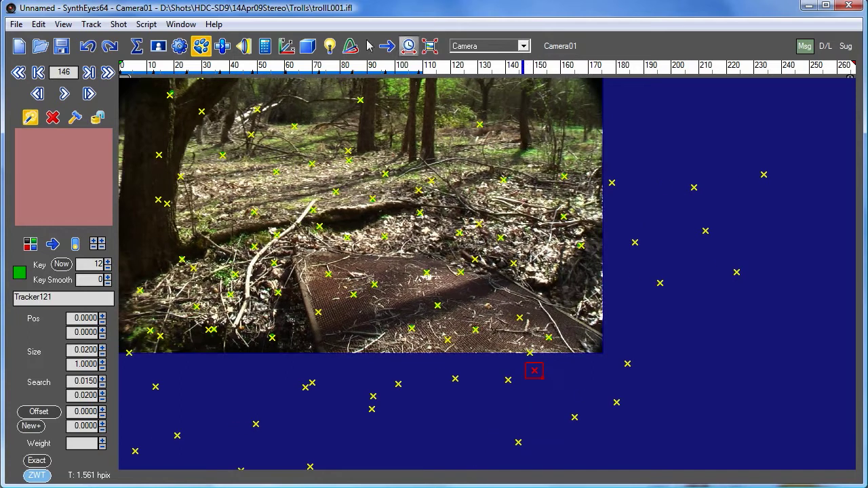
- Turn Search from solved off and on again to compare the tracker's search box at frames 146 and 143
left_click(97, 25)
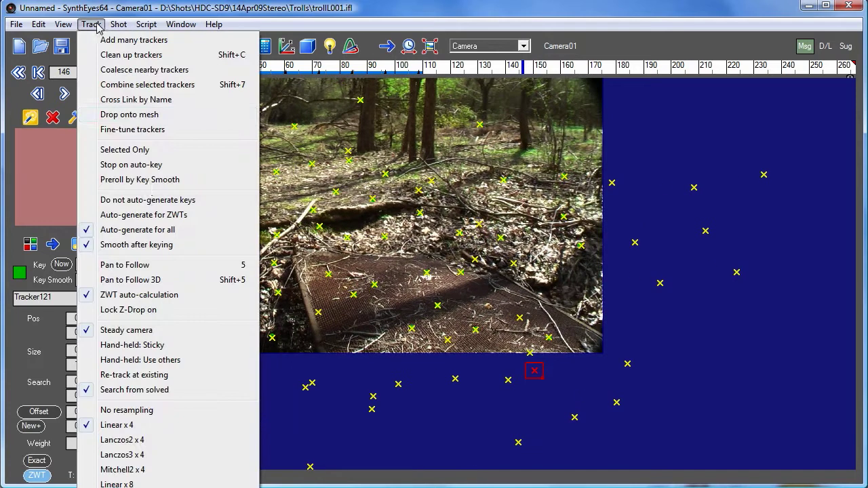
left_click(150, 396)
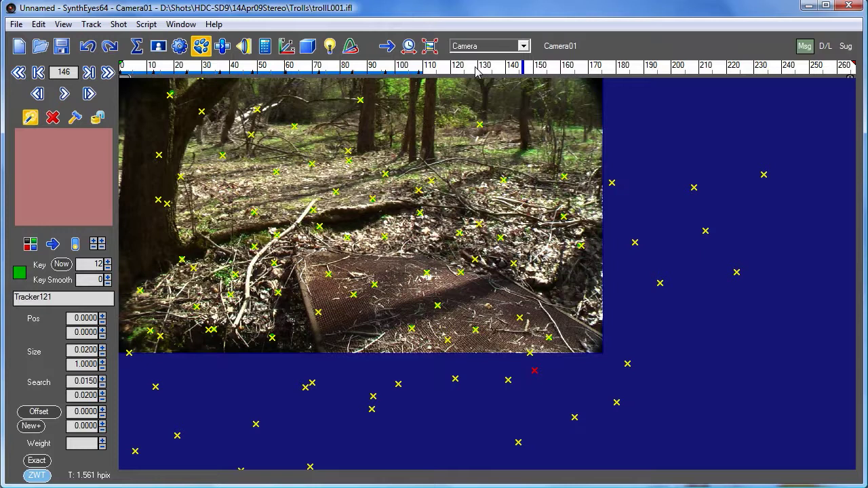
mouse_move(522, 71)
left_mouse_down()
mouse_move(531, 71)
mouse_move(515, 72)
left_mouse_up()
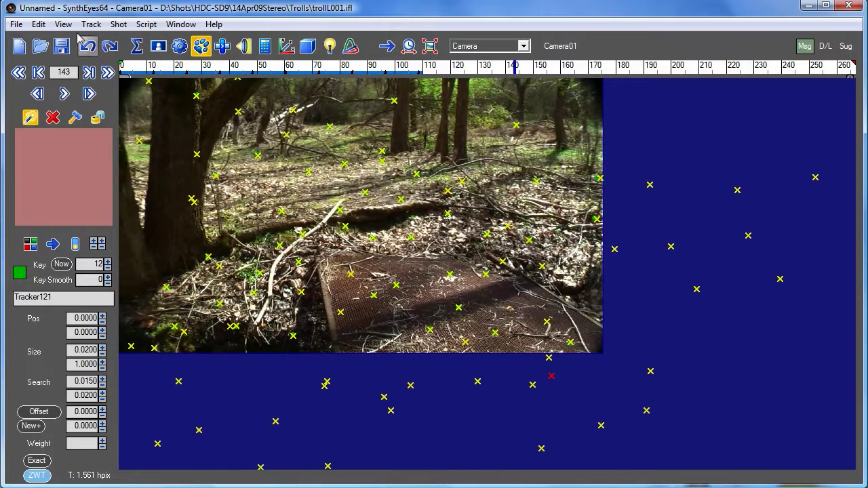
left_click(91, 23)
left_click(116, 391)
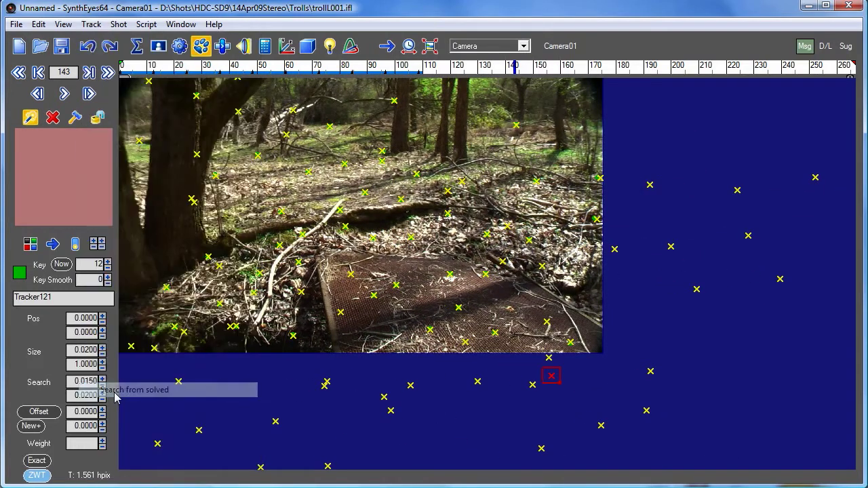
- Turn on Pan to Follow for the twig tracker and examine its predicted position at the image edge around frame 155
left_click_drag(489, 70, 550, 71)
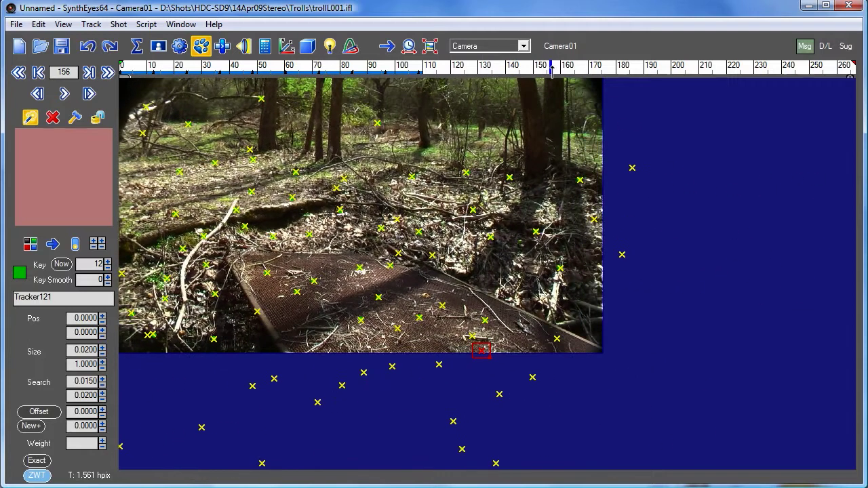
scroll(495, 358, "up", 5)
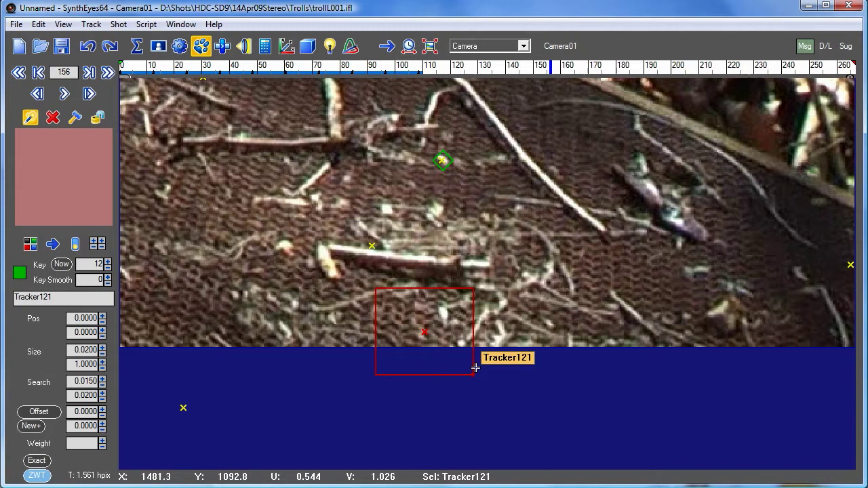
key("5")
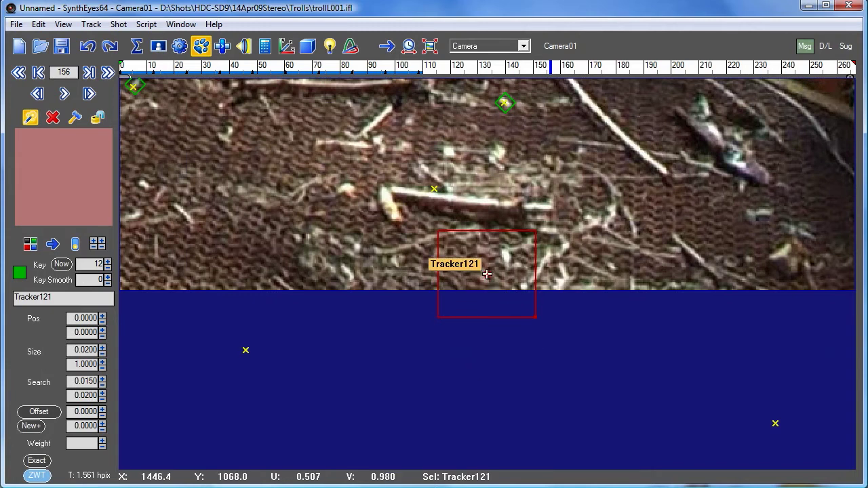
left_click_drag(515, 71, 588, 71)
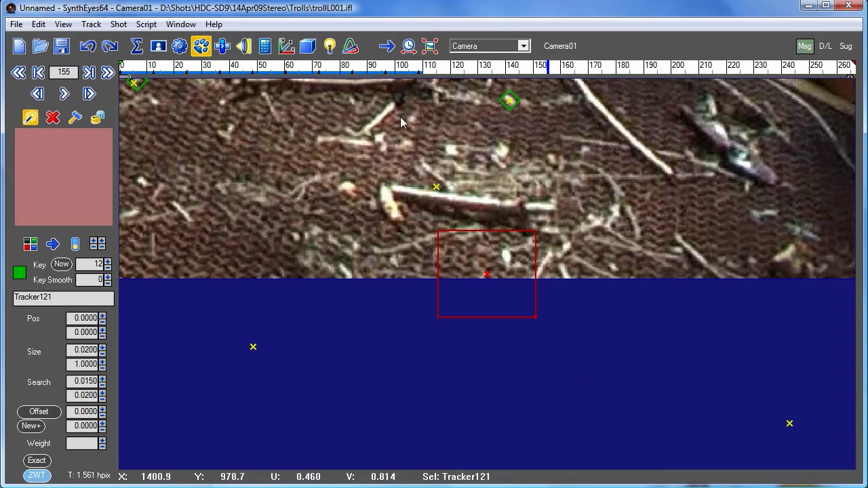
left_click(429, 45)
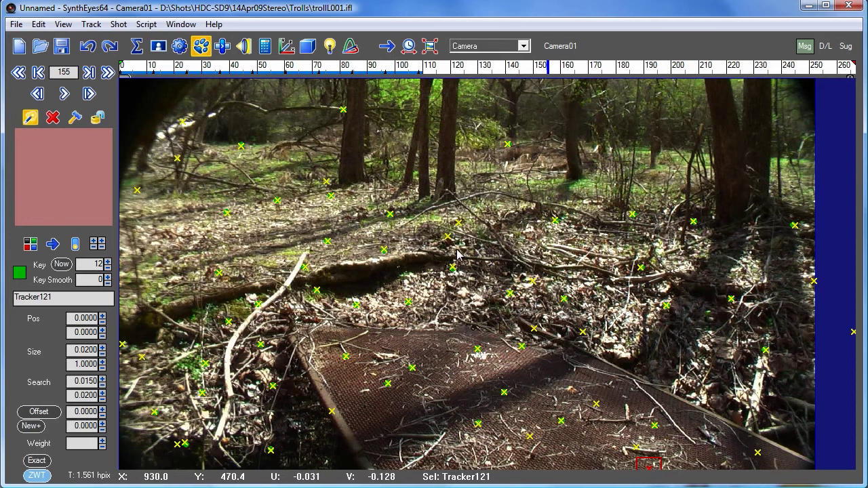
key("c")
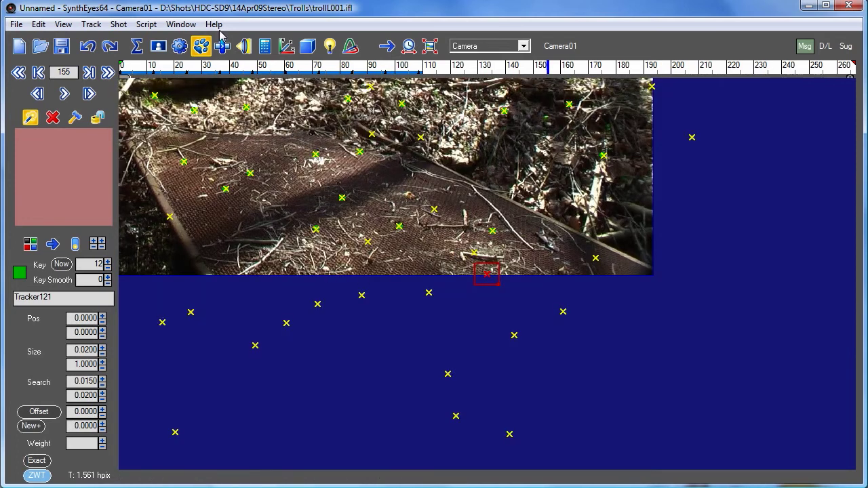
- Enable lens distortion calculation for the camera
left_click(268, 46)
left_click(243, 46)
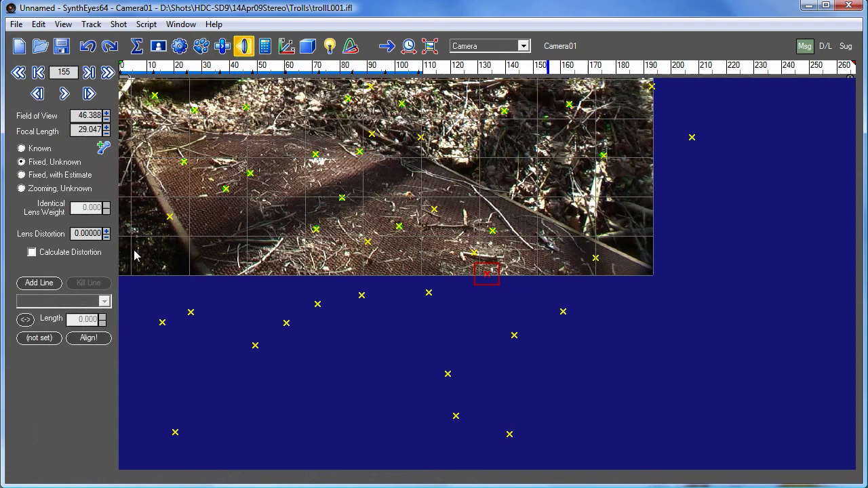
left_click(33, 252)
- Set the solver to refine the previous solution and re-solve the camera
left_click(264, 45)
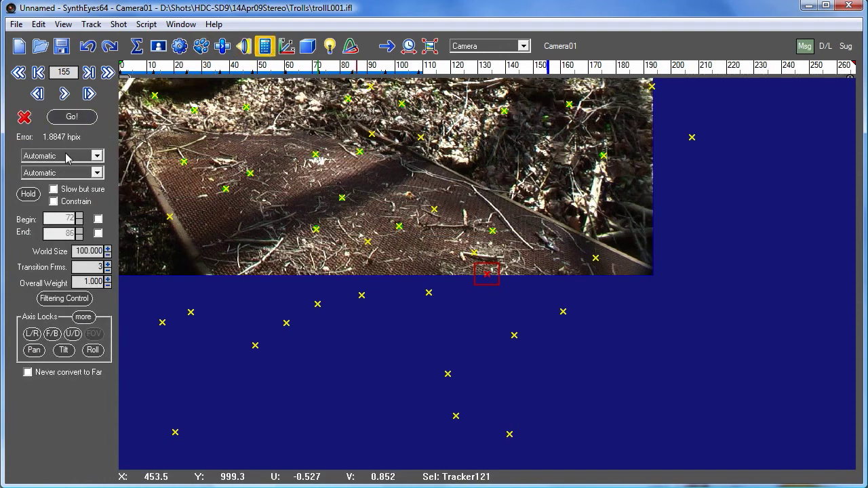
left_click(68, 155)
left_click(57, 187)
left_click(72, 116)
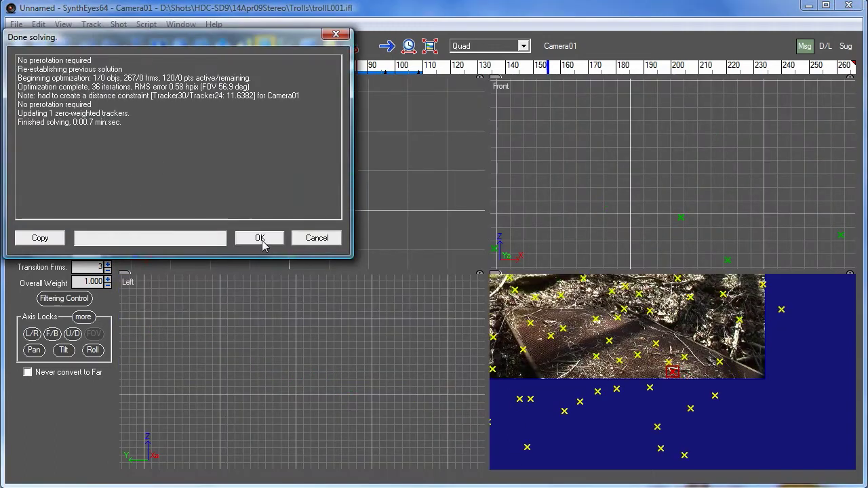
- Accept the completed solve and show only the Camera view, with the twig tracker enlarged
left_click(262, 244)
left_click(523, 45)
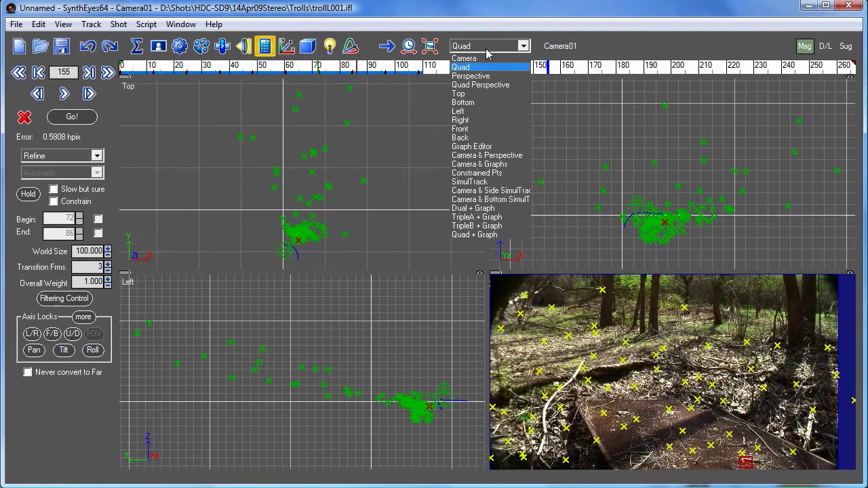
left_click(478, 57)
scroll(567, 421, "up", 3)
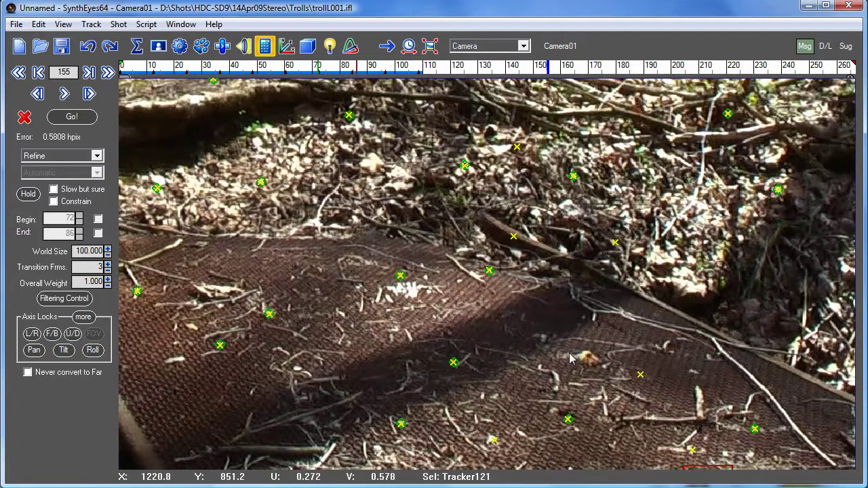
scroll(569, 359, "up", 4)
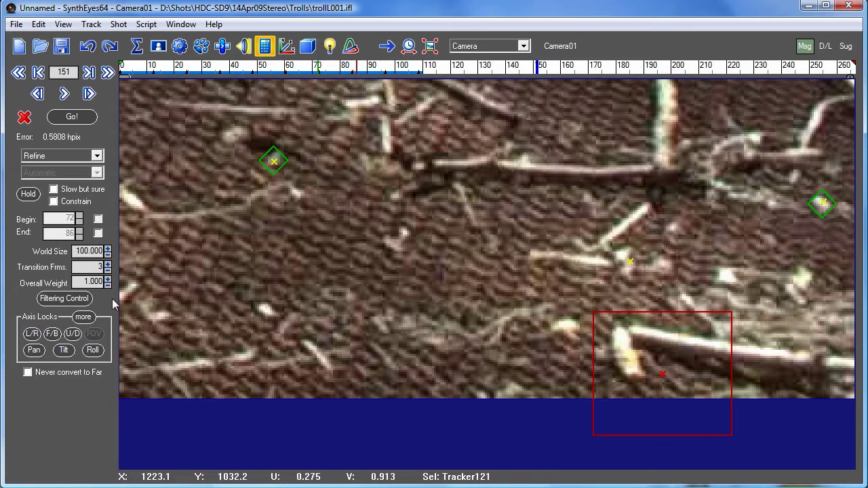
- Resume supervised tracking of the twig at frame 152, placing the tracker on the twig tip and continuing to frame 155
left_click(202, 45)
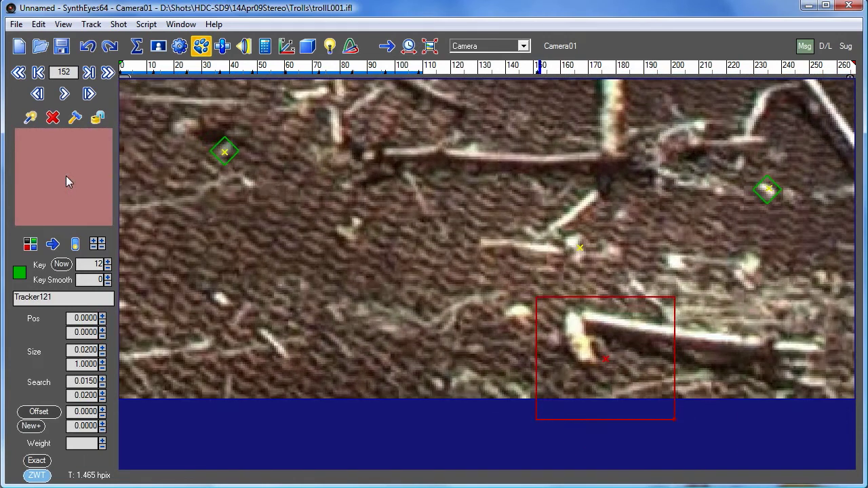
key("s")
key("s")
mouse_move(65, 177)
left_mouse_down()
mouse_move(62, 165)
mouse_move(64, 181)
left_mouse_up()
key("s")
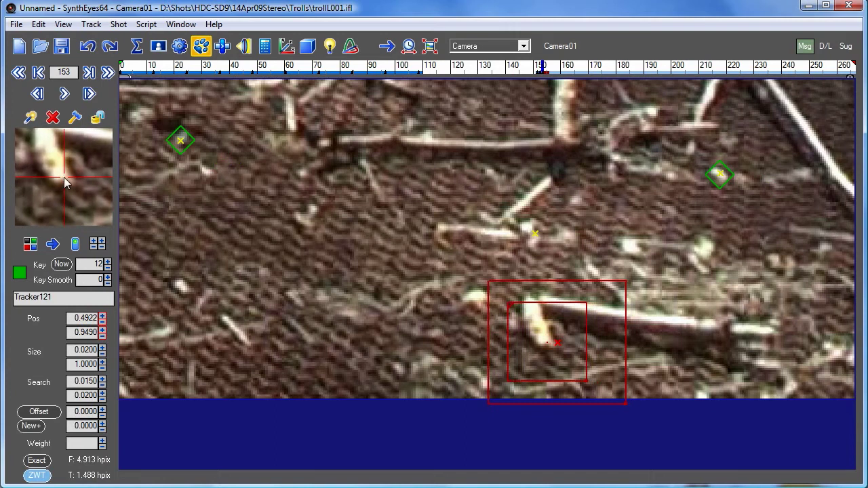
key("s")
key("s")
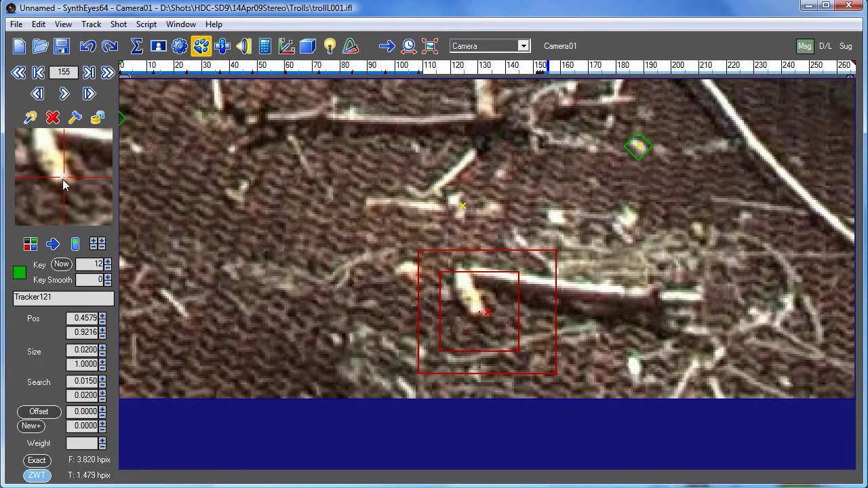
- Continue tracking the twig tip from frame 155 to frame 192, correcting its position in the tracker mini-view after frame 185
key("s")
key("s")
key("s")
key("s")
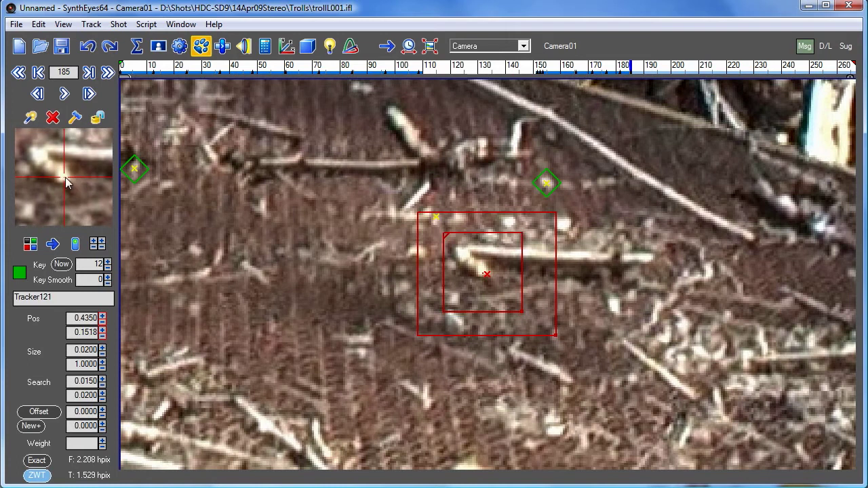
key("s")
key("s")
key("s")
left_click_drag(64, 197, 65, 201)
key("s")
key("s")
key("s")
key("s")
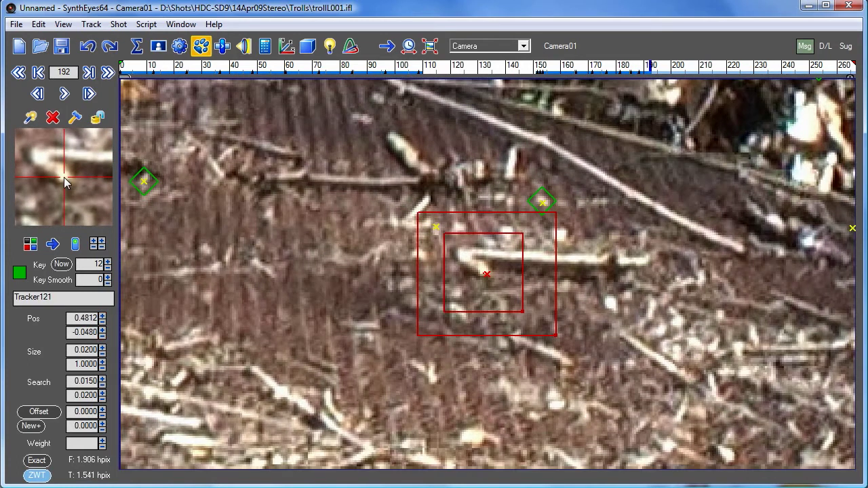
- Track the twig tip onward from frame 192 to frame 210
key("s")
key("s")
key("s")
key("s")
key("s")
key("s")
key("s")
key("s")
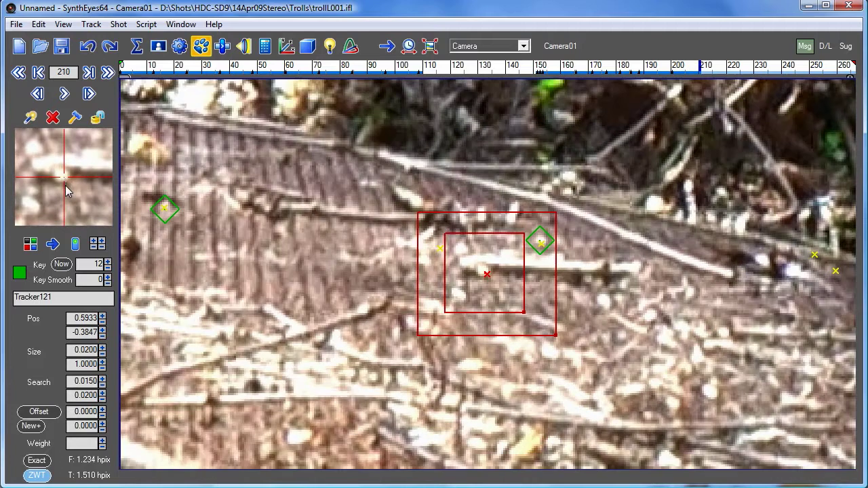
- Re-center the tracker on the twig tip near frame 210 and continue tracking frame by frame to frame 218
key("d")
key("d")
key("s")
key("s")
mouse_move(65, 191)
left_mouse_down()
mouse_move(74, 198)
mouse_move(63, 177)
left_mouse_up()
key("d")
key("d")
key("d")
key("d")
key("d")
key("d")
key("d")
key("d")
key("d")
key("d")
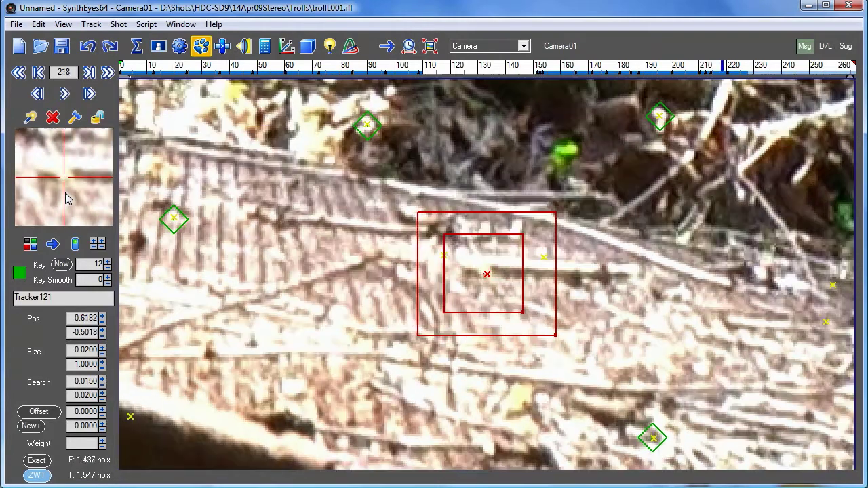
- Track the twig on to frame 221, disable the tracker there, and set its Key Smooth to 12
key("d")
key("d")
key("d")
key("d")
key("d")
key("s")
key("s")
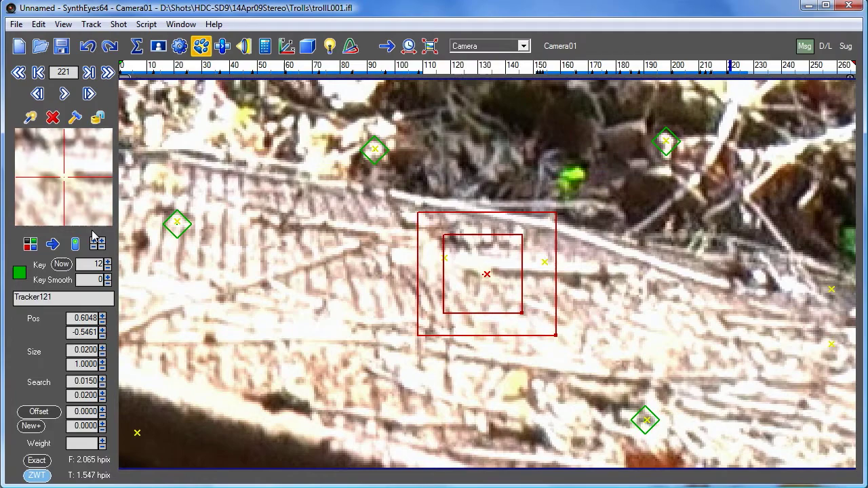
left_click(75, 244)
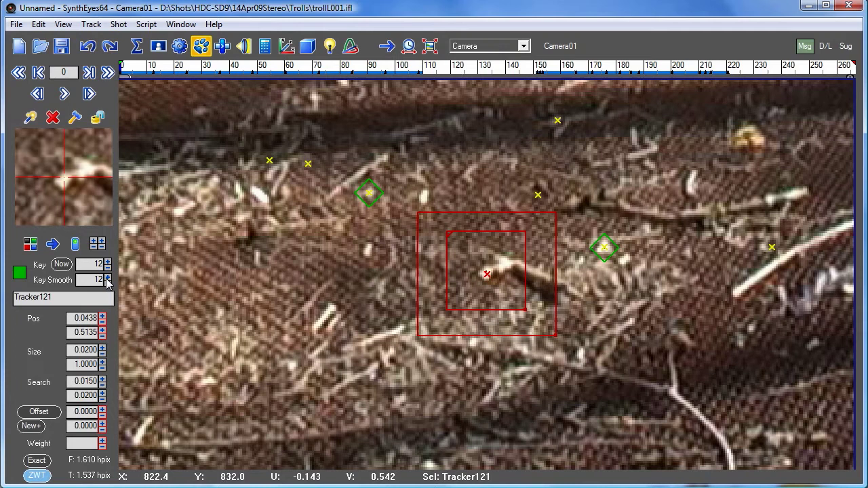
- Play the shot and scrub back to frame 69 to check how well the tracker stays on the twig tip
left_click(64, 95)
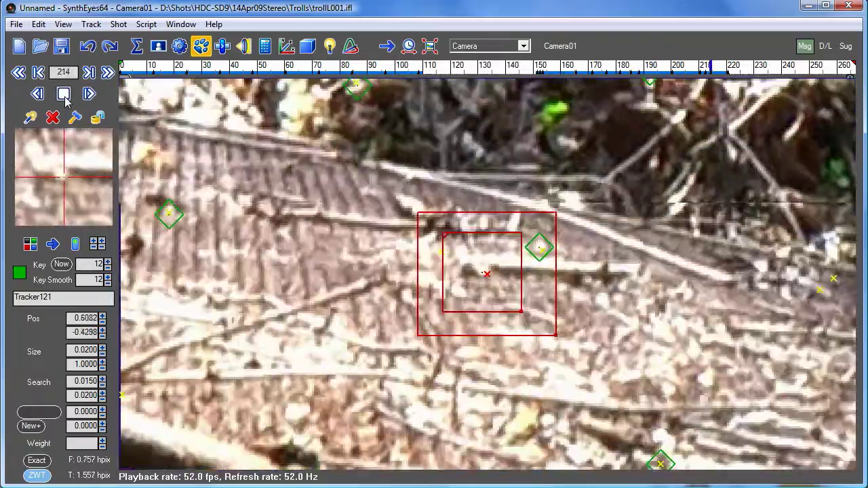
left_click(65, 95)
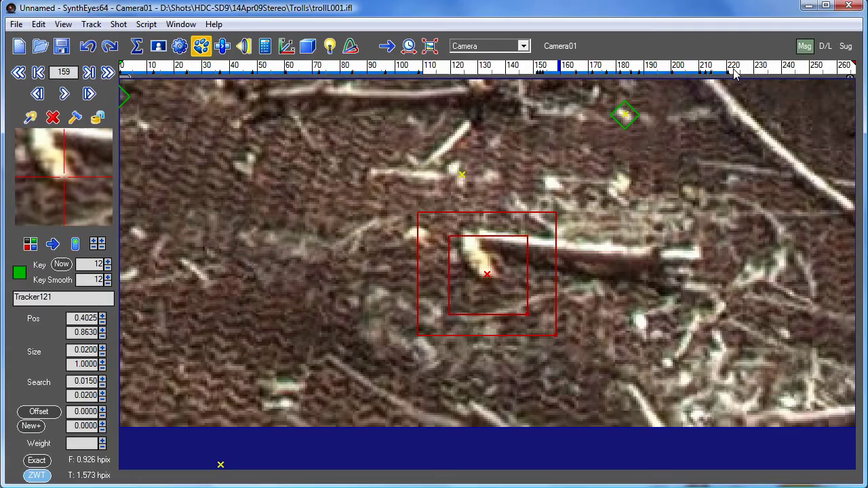
left_click_drag(761, 69, 311, 68)
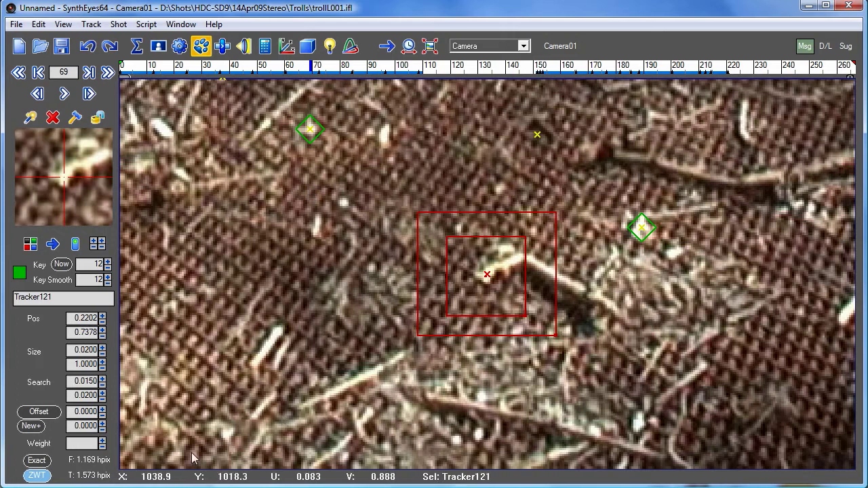
- Turn off zero weighting for the twig tracker and lock it
left_click(35, 476)
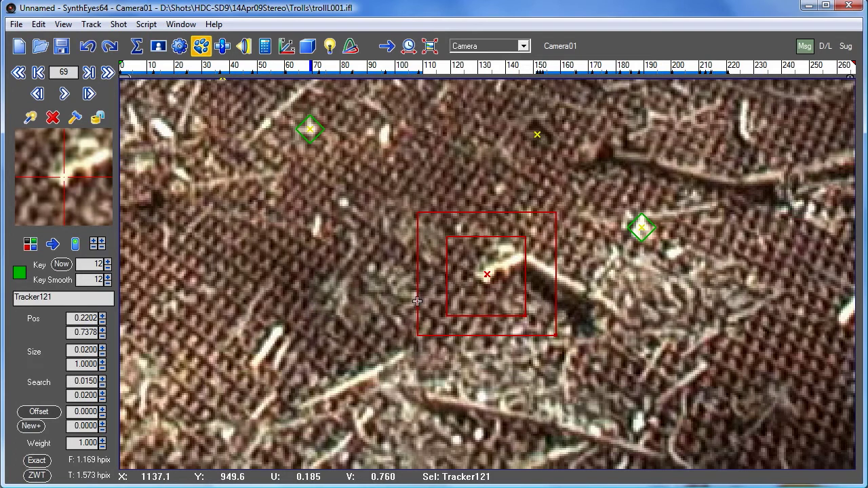
left_click(99, 119)
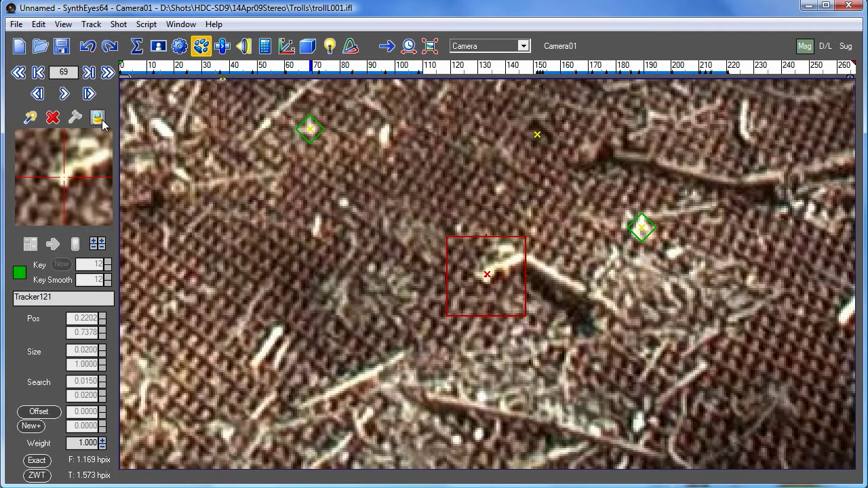
- Examine the twig tracker against the whole image at frames 0, 145 and 152, including where it leaves and re-enters the picture
left_click_drag(360, 69, 490, 71)
left_click(430, 46)
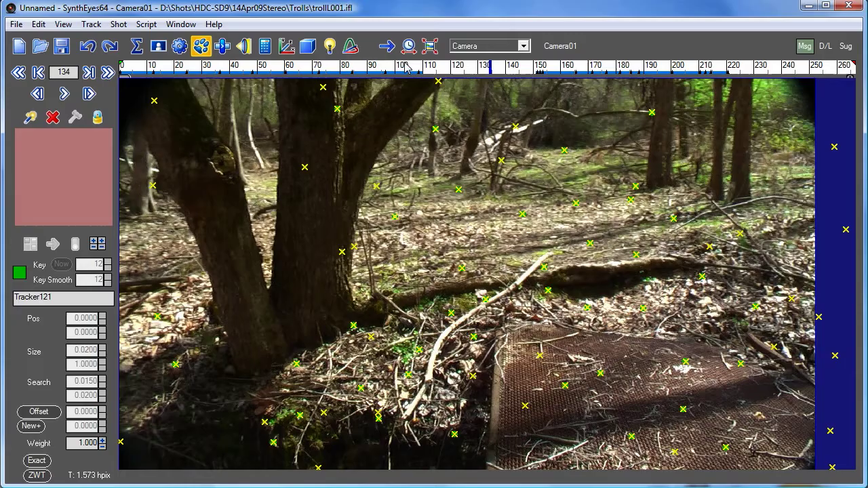
left_click_drag(406, 65, 119, 66)
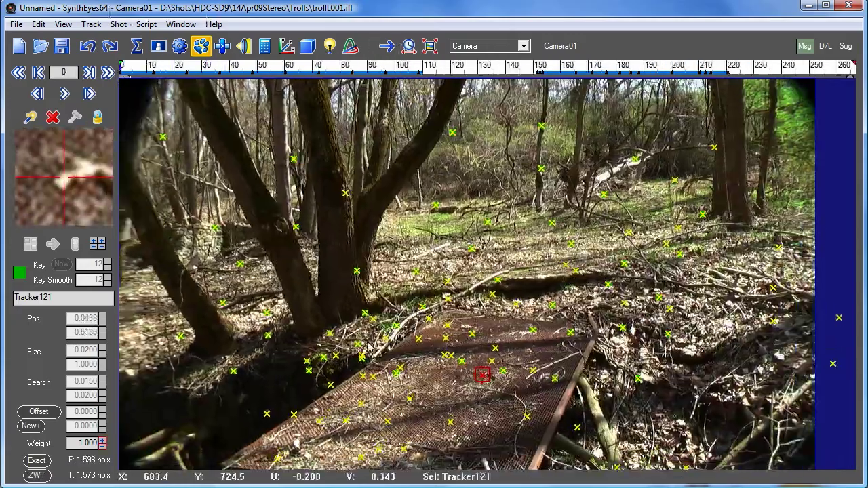
scroll(368, 347, "down", 3)
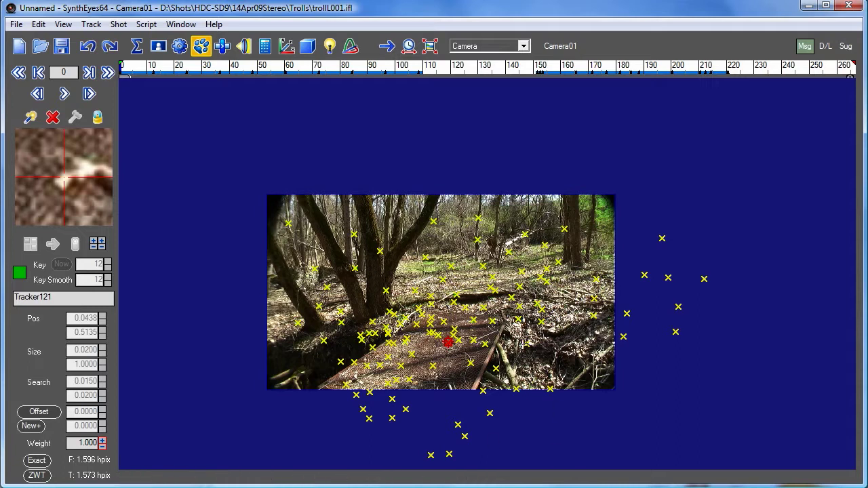
left_click_drag(471, 76, 519, 84)
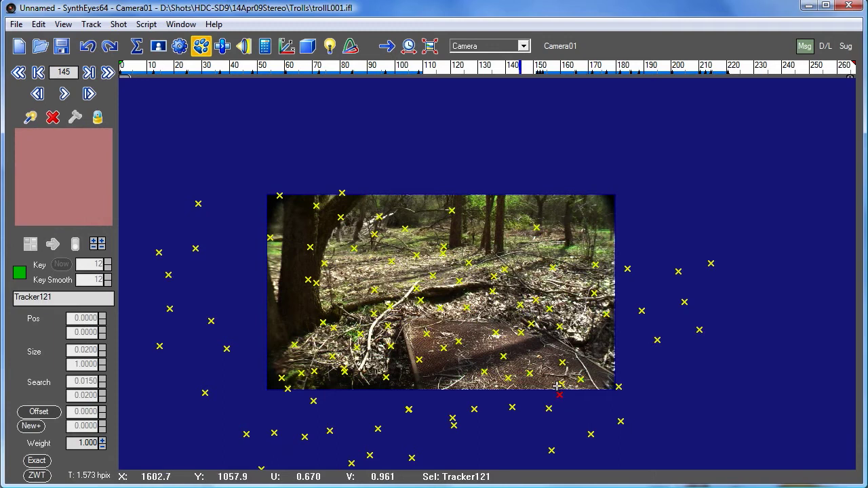
scroll(548, 366, "up", 4)
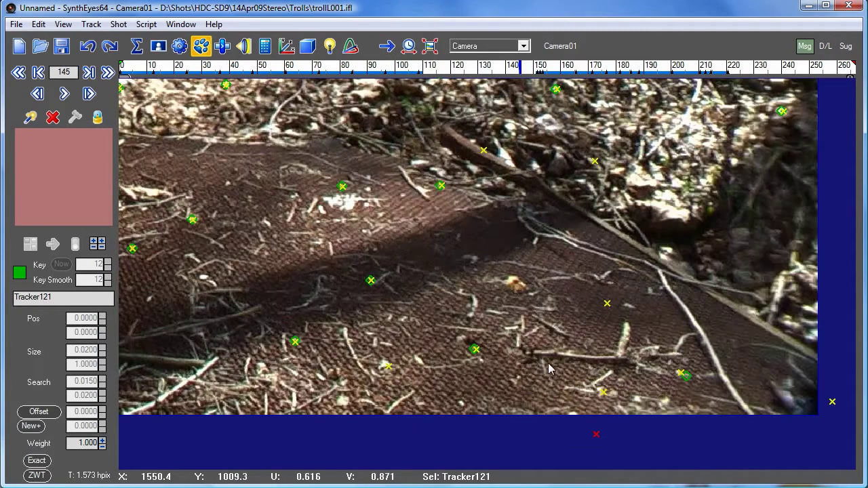
scroll(536, 362, "up", 1)
scroll(522, 366, "down", 3)
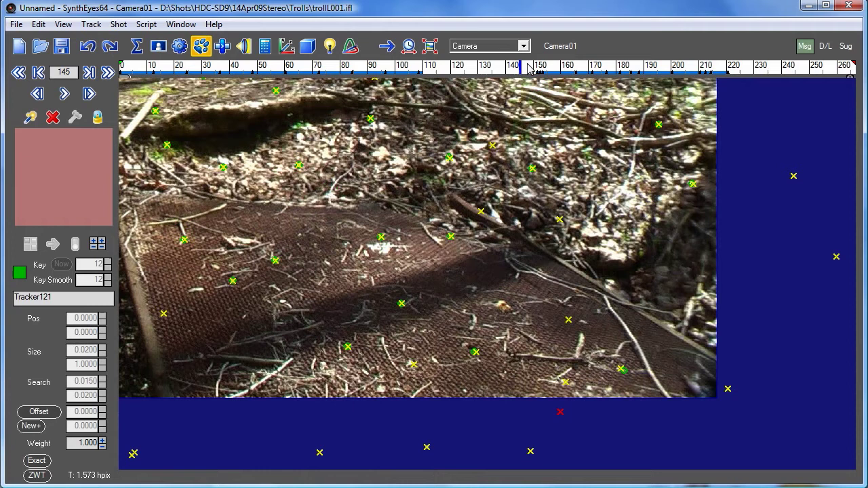
left_click_drag(529, 68, 539, 65)
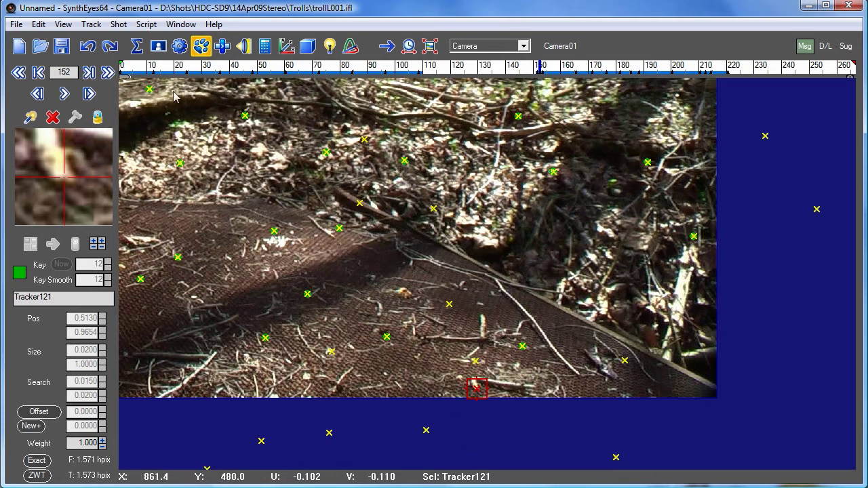
- Review the Search from solved tracking option without changing it
left_click(92, 27)
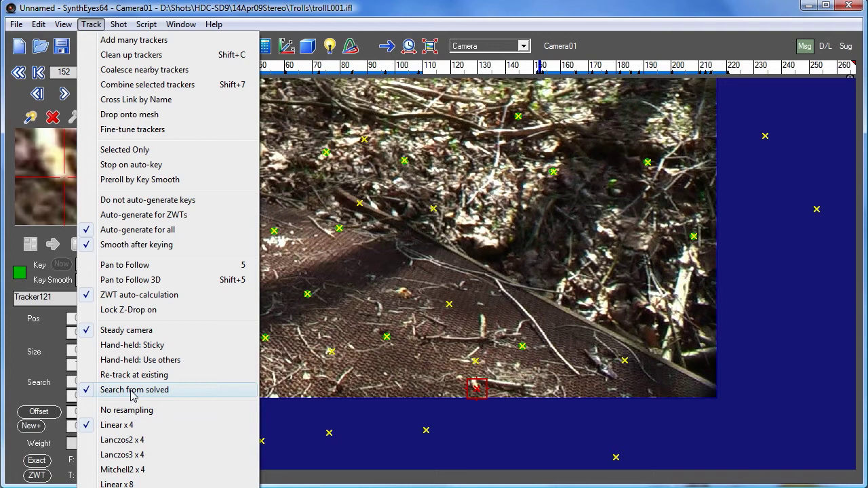
left_click(356, 5)
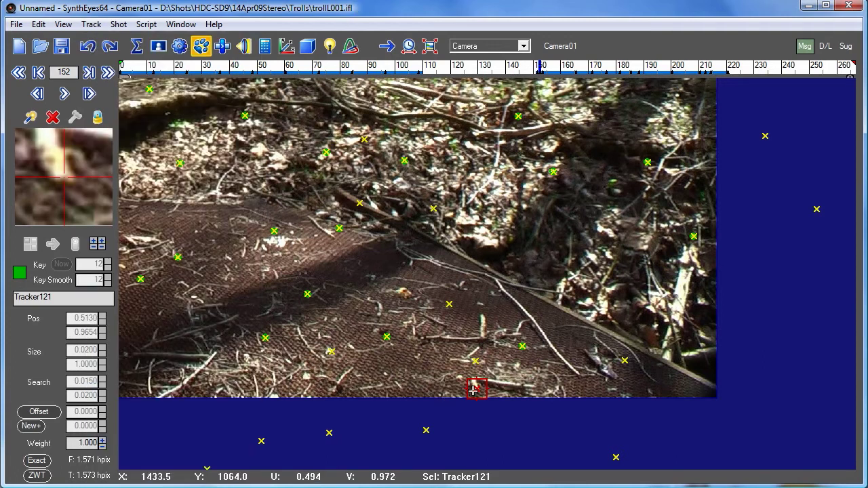